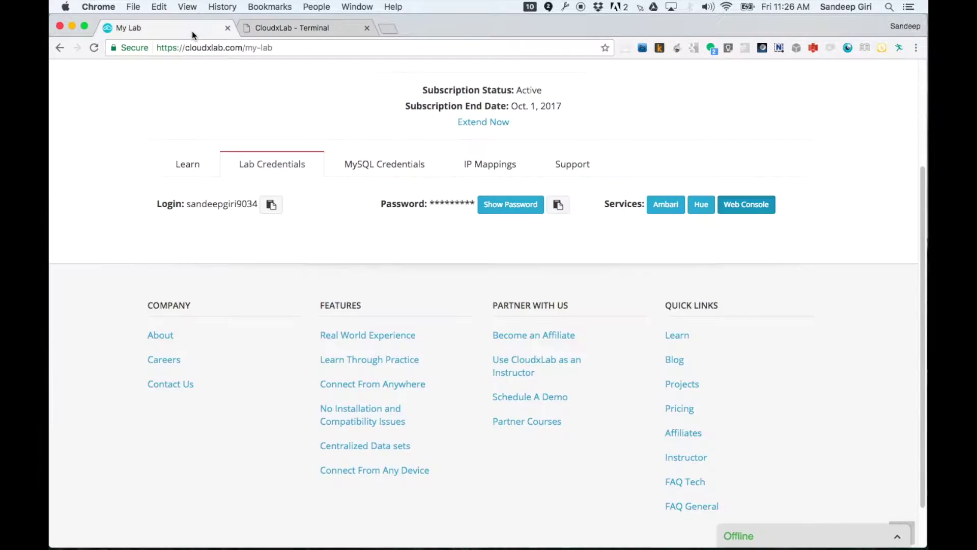
Step: Log into the CloudxLab web terminal with the lab login and the Lab Credentials password
{"action": "left_click", "coordinate": [327, 28]}
{"action": "type", "text": "sandeepgiri9034"}
{"action": "key", "text": "Return"}
{"action": "left_click", "coordinate": [222, 34]}
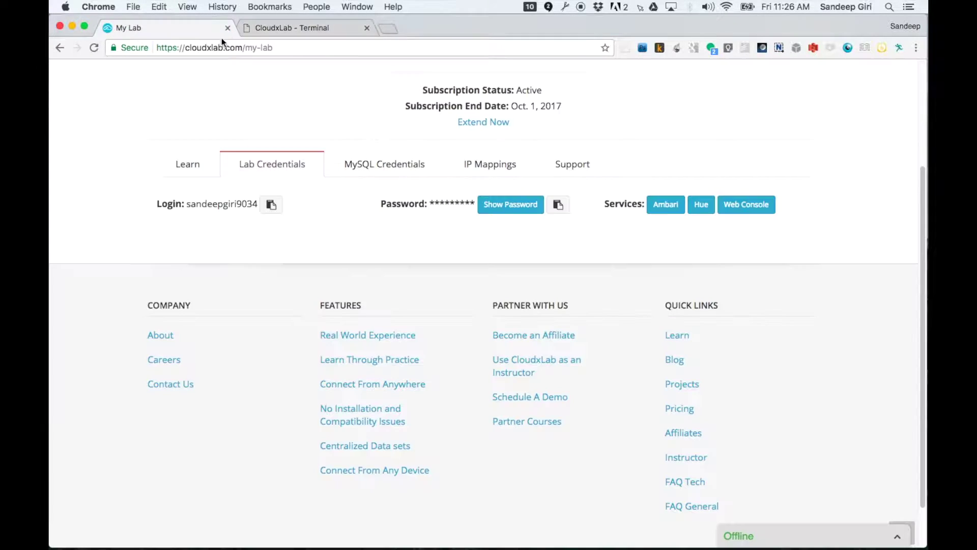
{"action": "left_click", "coordinate": [557, 204]}
{"action": "left_click", "coordinate": [344, 30]}
Step: Finish the terminal login with the lab password and start the HBase shell
{"action": "key", "text": "super+v"}
{"action": "key", "text": "Return"}
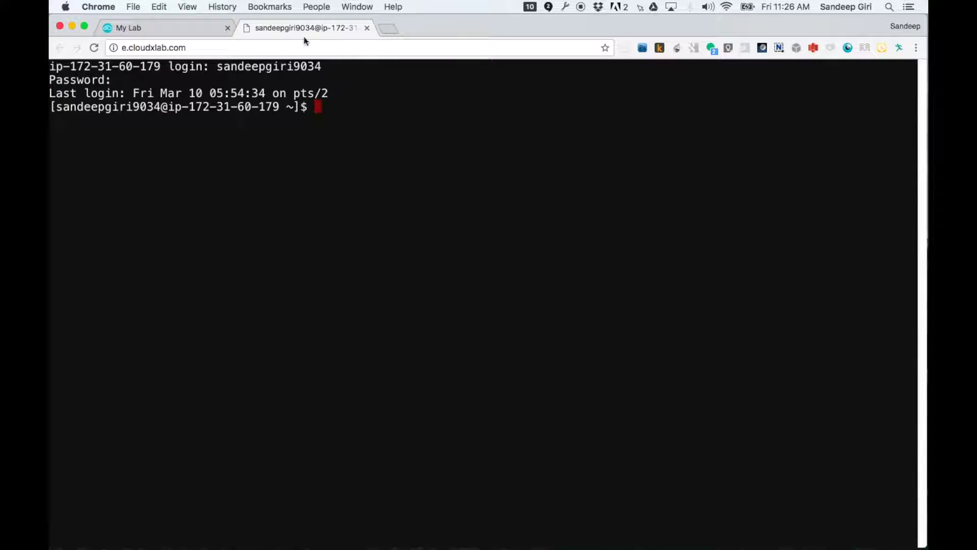
{"action": "type", "text": "hbase "}
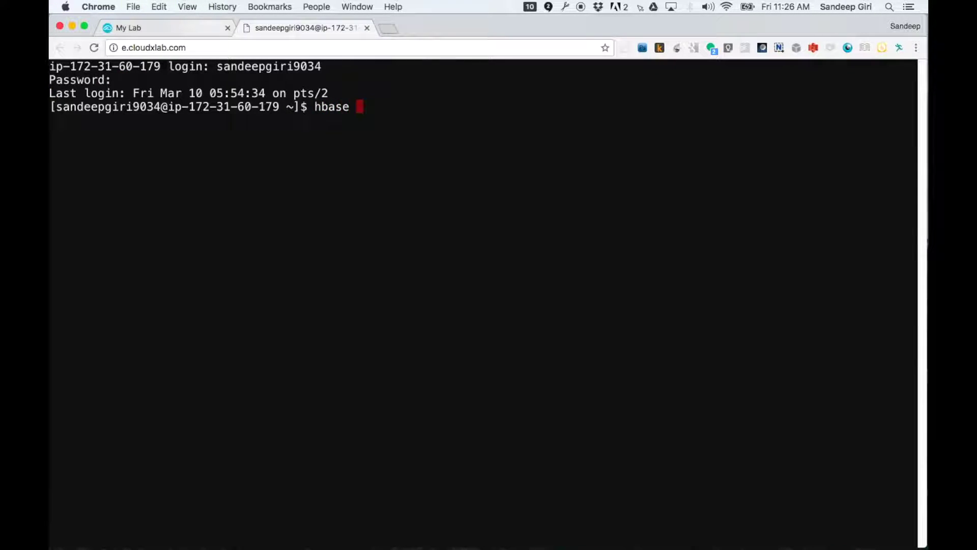
{"action": "type", "text": "shell"}
{"action": "key", "text": "Return"}
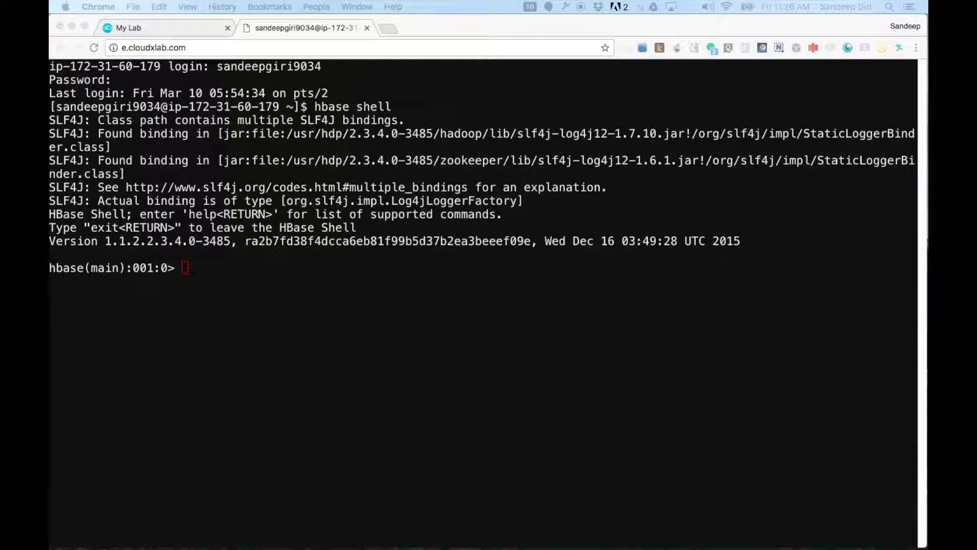
{"action": "left_click", "coordinate": [323, 428]}
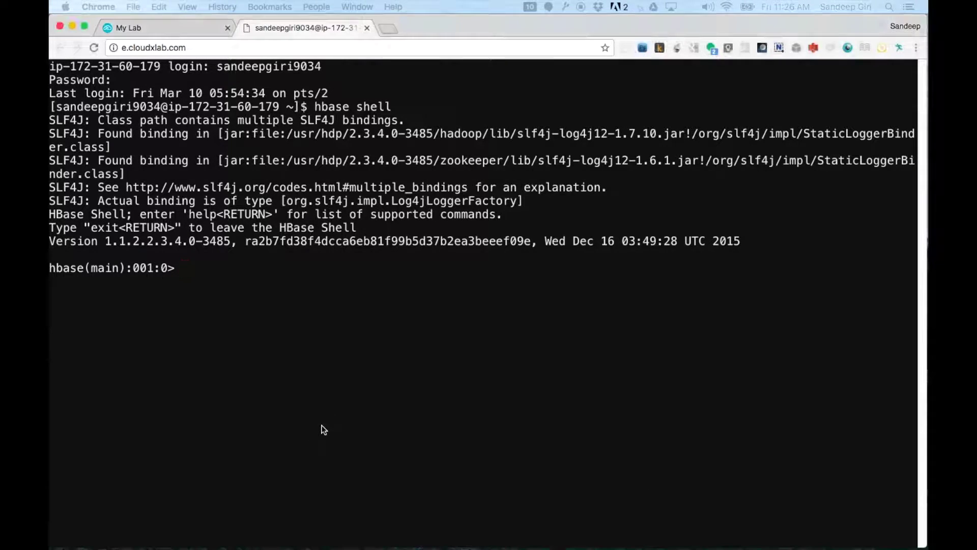
{"action": "type", "text": "create 'sandeepgiri9034_console', 'contents','anchors'"}
Step: Create table '<user>_console' with families contents and anchors, then show the full help listing
{"action": "key", "text": "Return"}
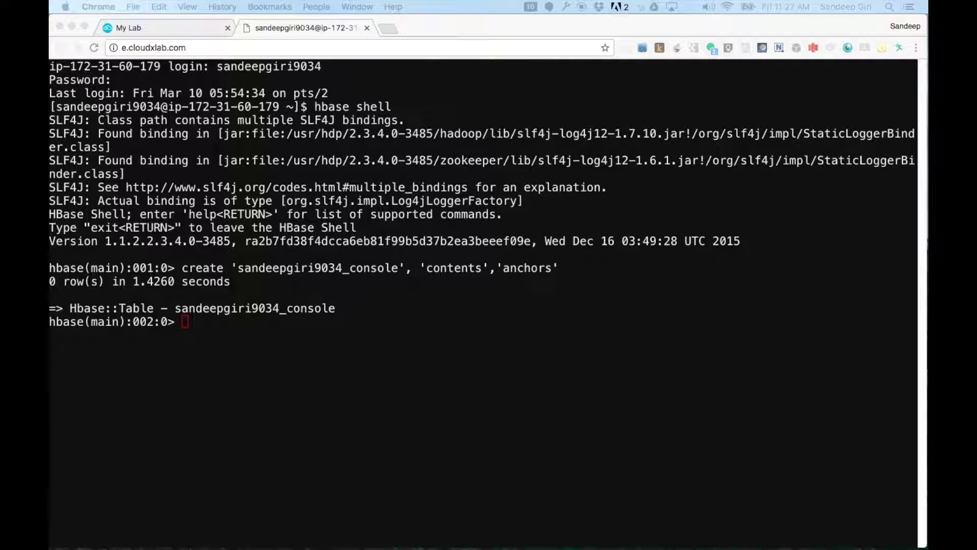
{"action": "left_click", "coordinate": [388, 439]}
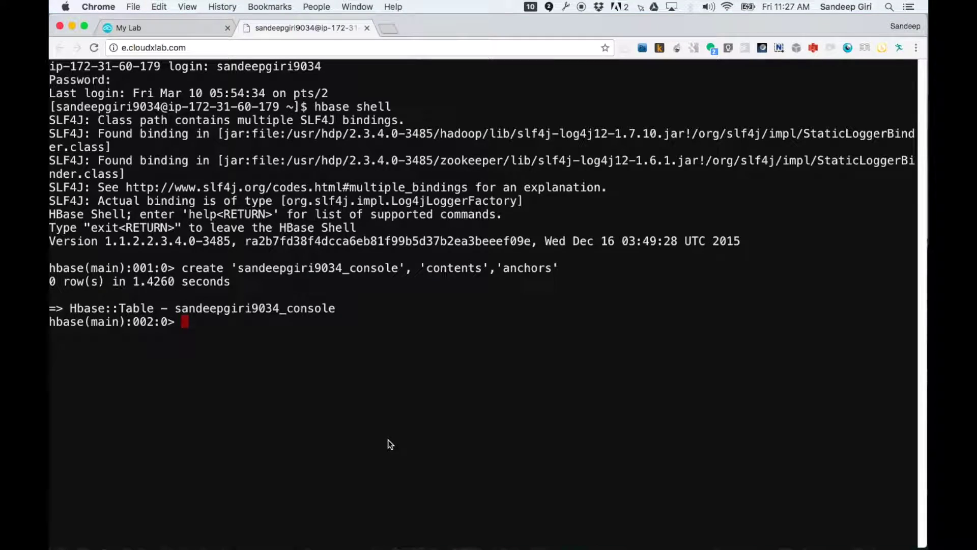
{"action": "type", "text": "help"}
{"action": "key", "text": "Return"}
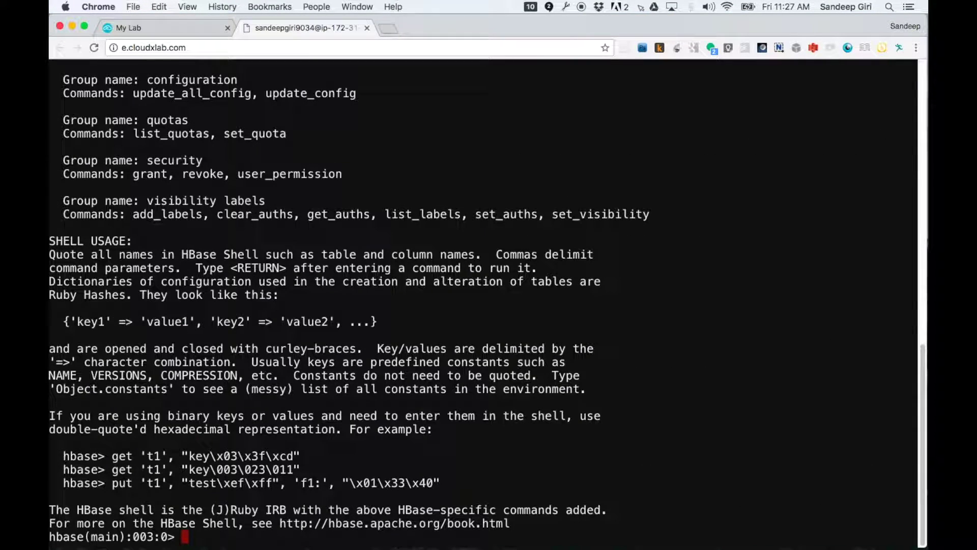
{"action": "scroll", "coordinate": [374, 422], "scroll_direction": "up", "scroll_amount": 2}
{"action": "scroll", "coordinate": [374, 422], "scroll_direction": "up", "scroll_amount": 10}
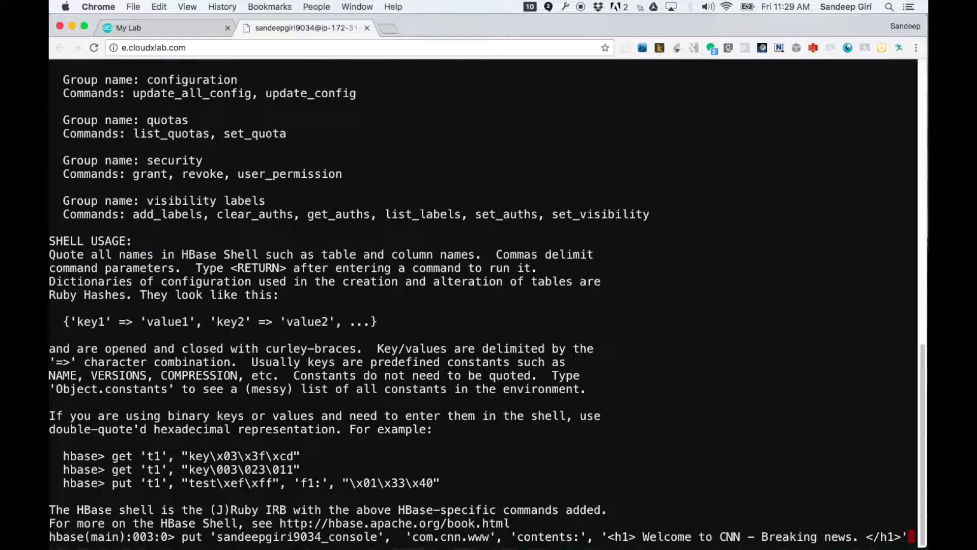
{"action": "key", "text": "Return"}
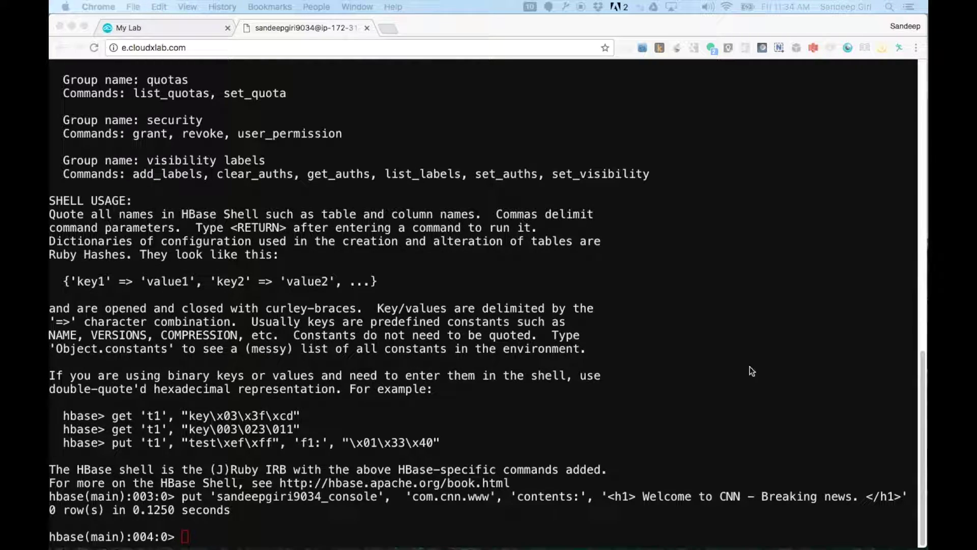
{"action": "left_click", "coordinate": [608, 496]}
{"action": "type", "text": "put 'sandeepgiri9034_console',  'com.cnn.www', 'anchors:si.com', 'CNN'"}
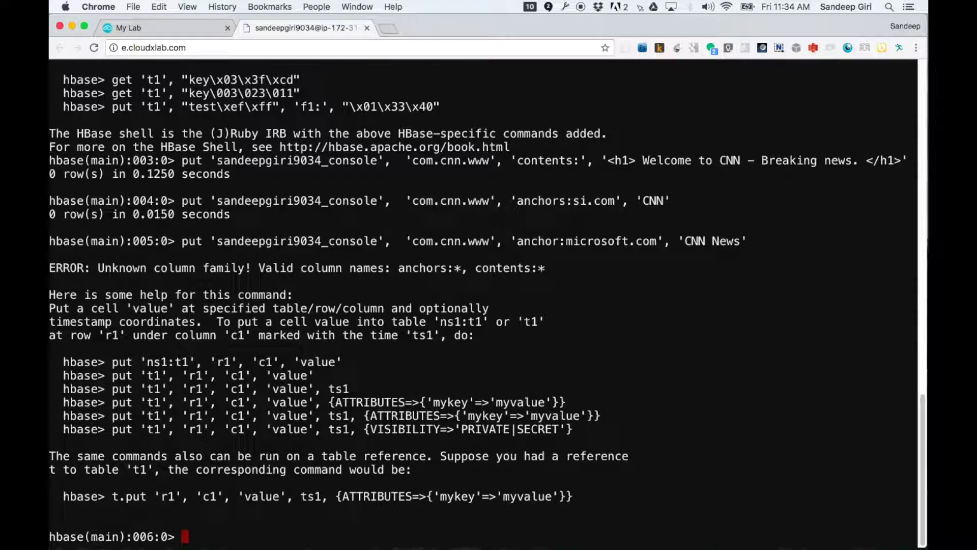
{"action": "key", "text": "super+Tab"}
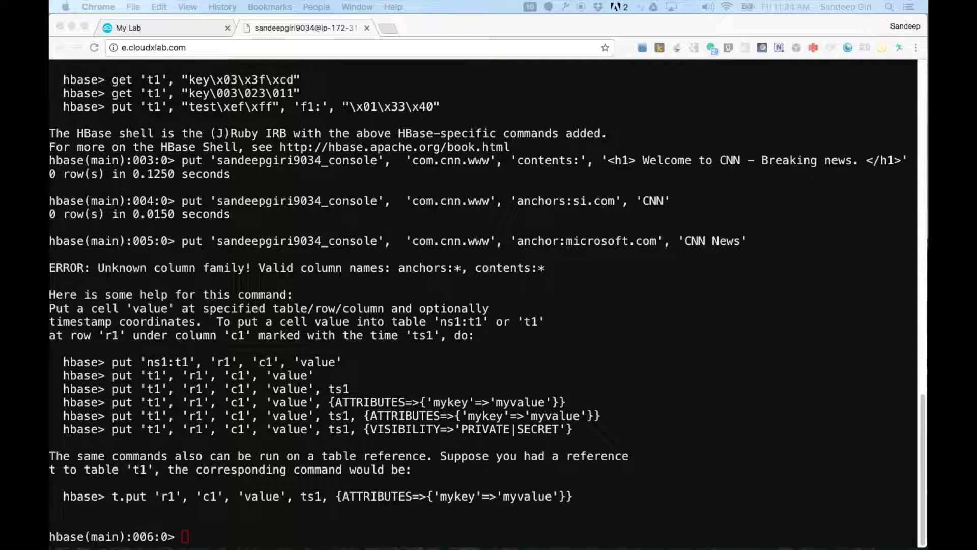
Step: Fix the misspelled anchor family and store the anchors:microsoft.com cell
{"action": "left_click", "coordinate": [518, 461]}
{"action": "type", "text": "put 'sandeepgiri9034_console',  'com.cnn.www', 'anchors:microsoft.com', 'CNN News'"}
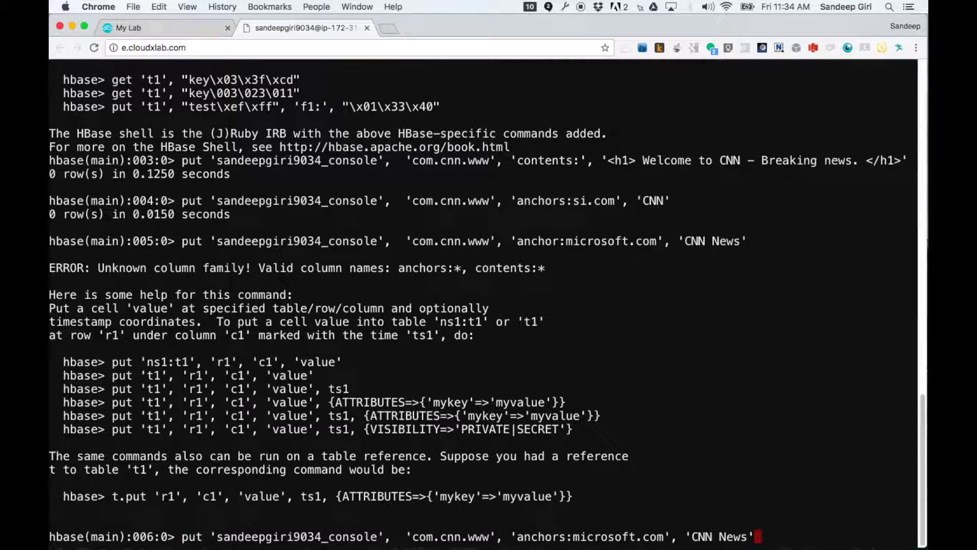
{"action": "key", "text": "Return"}
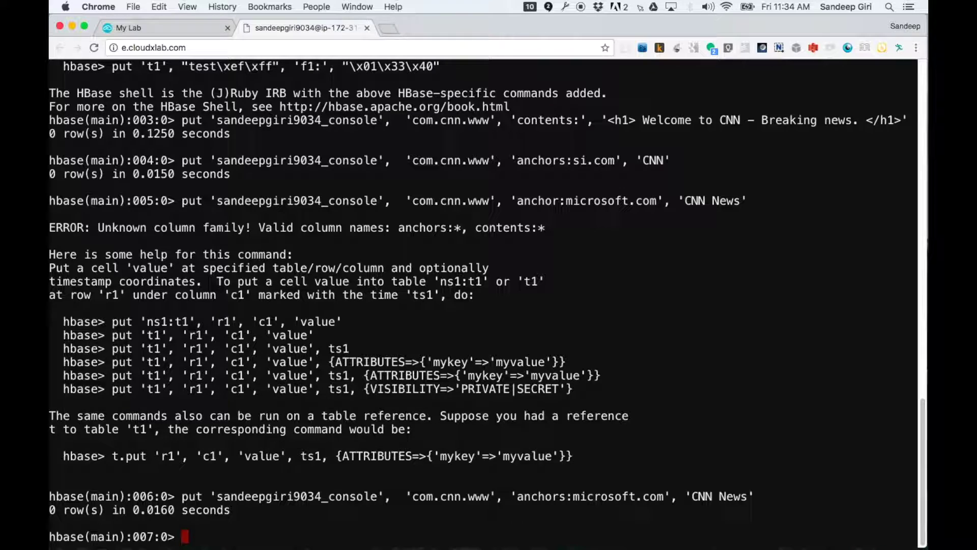
{"action": "key", "text": "super+Tab"}
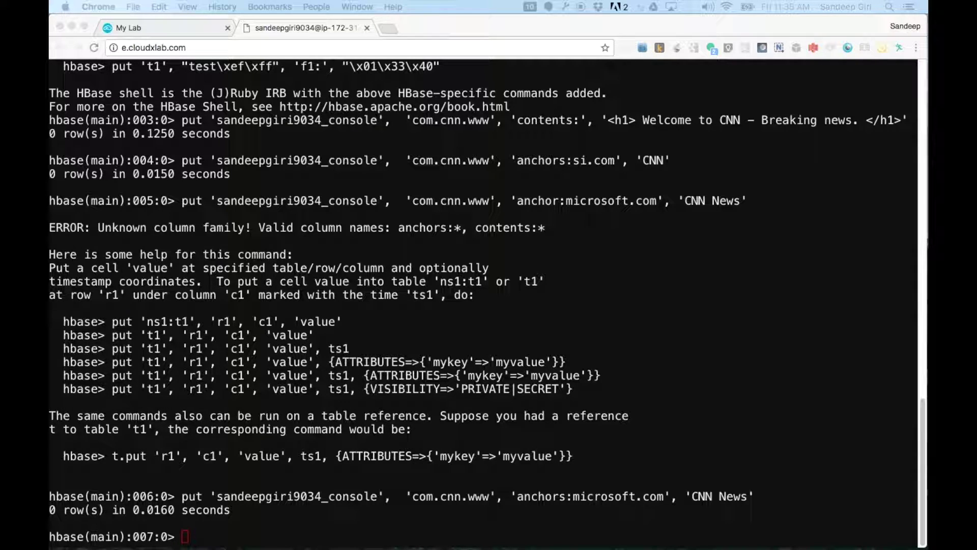
Step: Scan the console table, review the three com.cnn.www cells, and disable sandeepgiri9034_console
{"action": "left_click", "coordinate": [476, 468]}
{"action": "type", "text": "scan 'sandeepgiri9034_console'"}
{"action": "key", "text": "Return"}
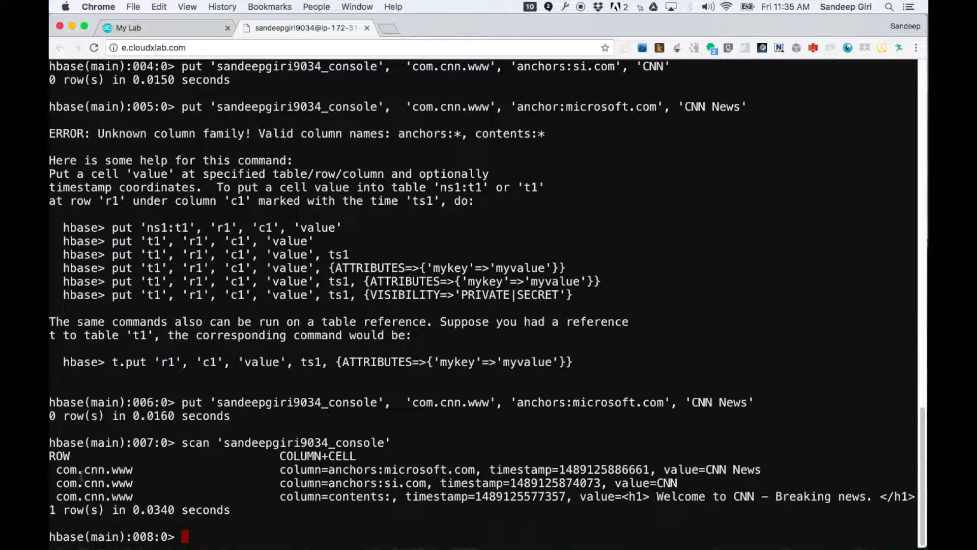
{"action": "mouse_move", "coordinate": [51, 465]}
{"action": "left_mouse_down"}
{"action": "mouse_move", "coordinate": [103, 479]}
{"action": "mouse_move", "coordinate": [458, 480]}
{"action": "left_mouse_up"}
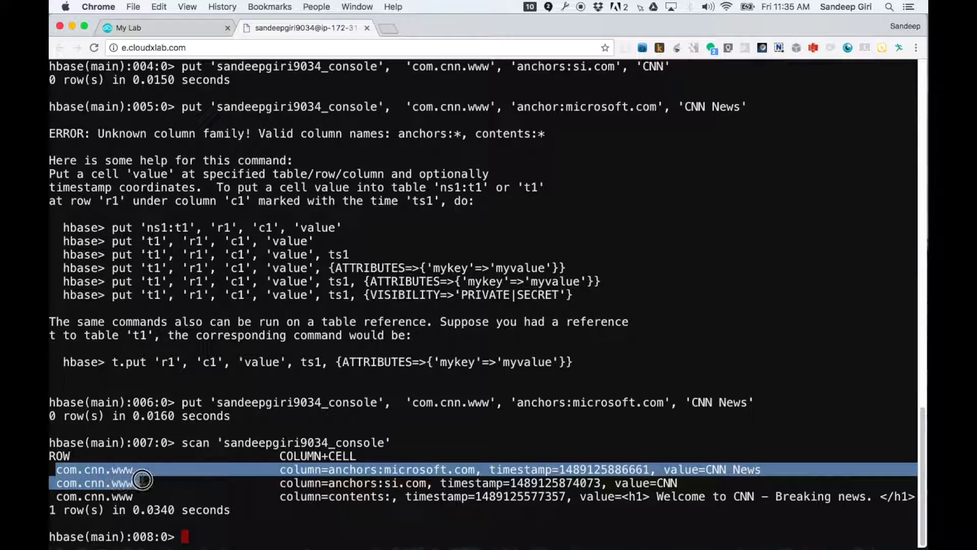
{"action": "mouse_move", "coordinate": [54, 464]}
{"action": "left_mouse_down"}
{"action": "mouse_move", "coordinate": [875, 486]}
{"action": "mouse_move", "coordinate": [919, 498]}
{"action": "left_mouse_up"}
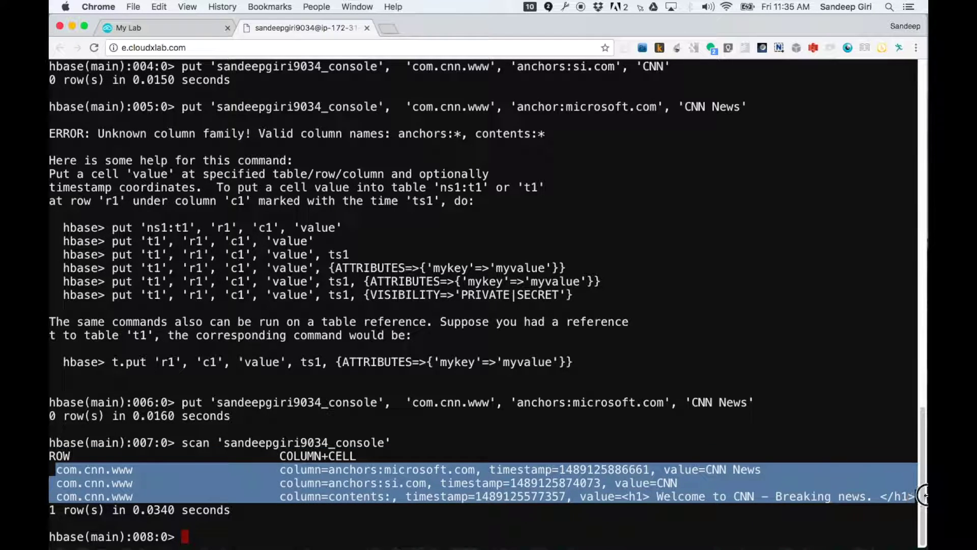
{"action": "left_click", "coordinate": [622, 521]}
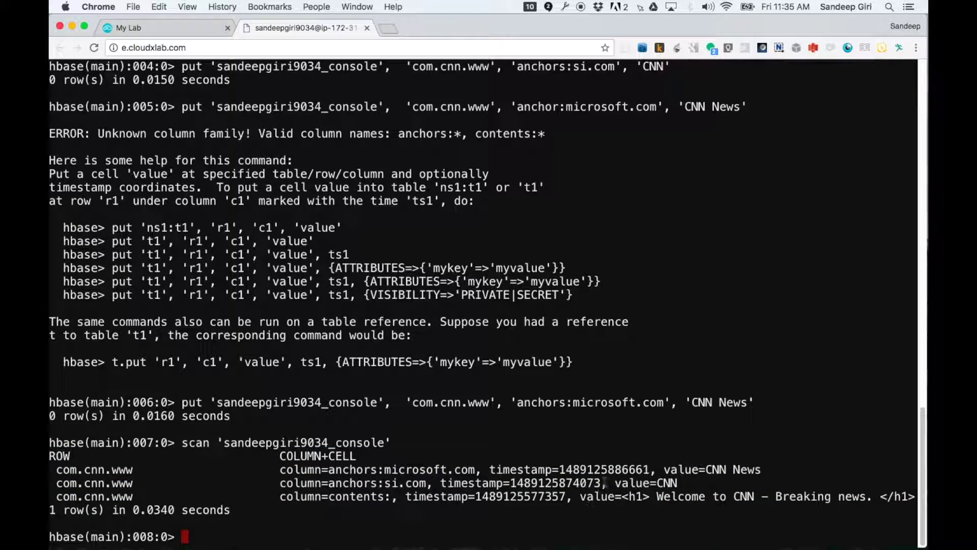
{"action": "type", "text": "disable 'sandeepgiri9034_console'"}
{"action": "key", "text": "Return"}
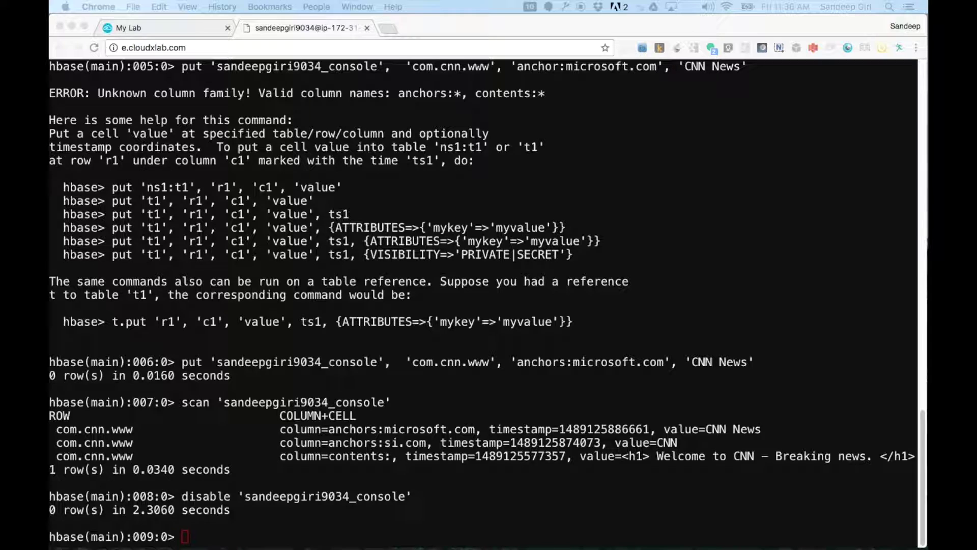
{"action": "left_click", "coordinate": [447, 307]}
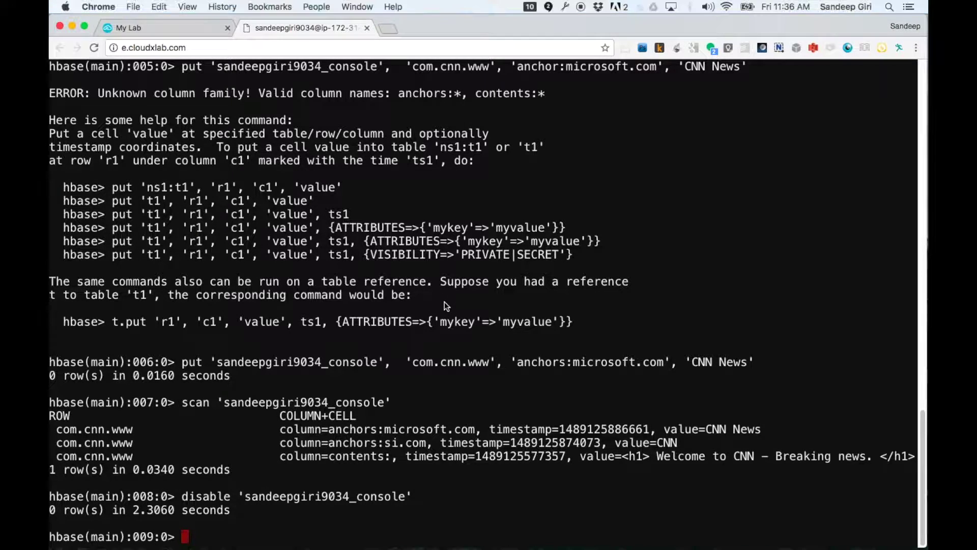
{"action": "type", "text": "drop 'sandeepgiri9034_console'"}
{"action": "key", "text": "Return"}
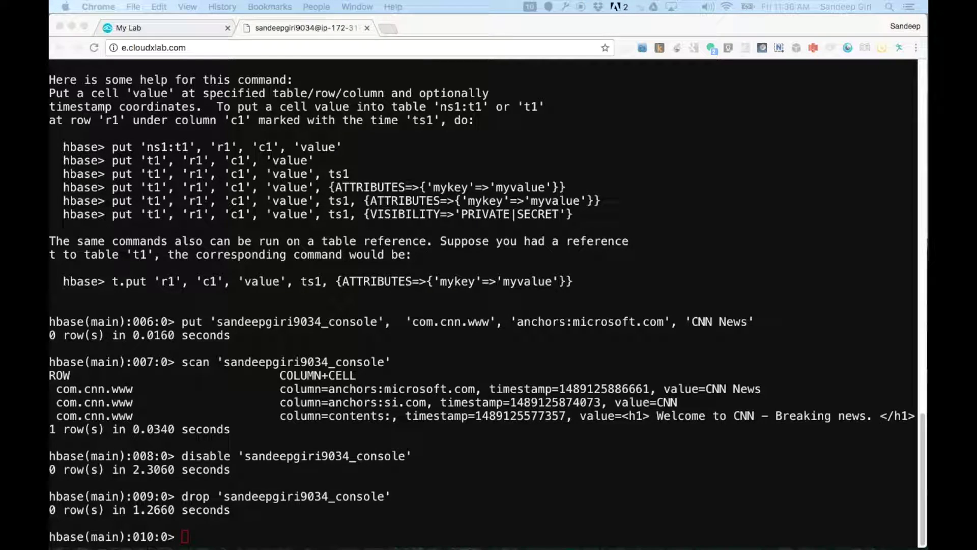
{"action": "key", "text": "Up"}
{"action": "key", "text": "Up"}
{"action": "key", "text": "Up"}
{"action": "key", "text": "End"}
{"action": "key", "text": "Return"}
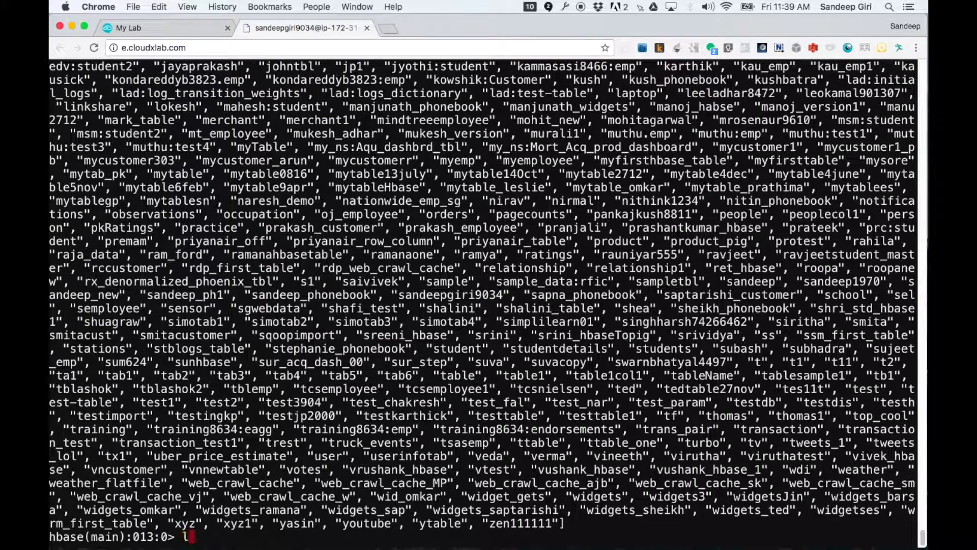
{"action": "type", "text": "ist "}
{"action": "type", "text": "san.*"}
Step: List tables matching san.*, quoting the pattern as 'san.*' to return six tables
{"action": "key", "text": "Return"}
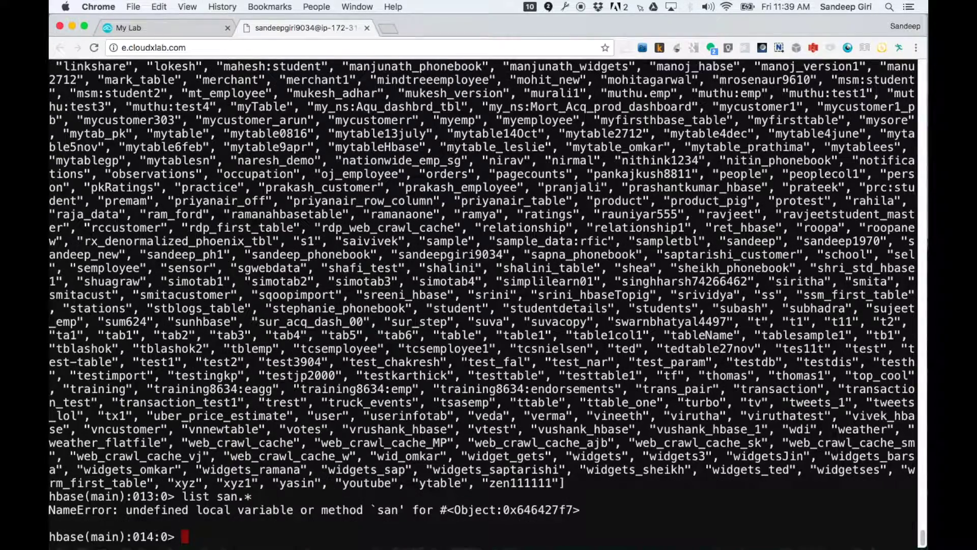
{"action": "key", "text": "Up"}
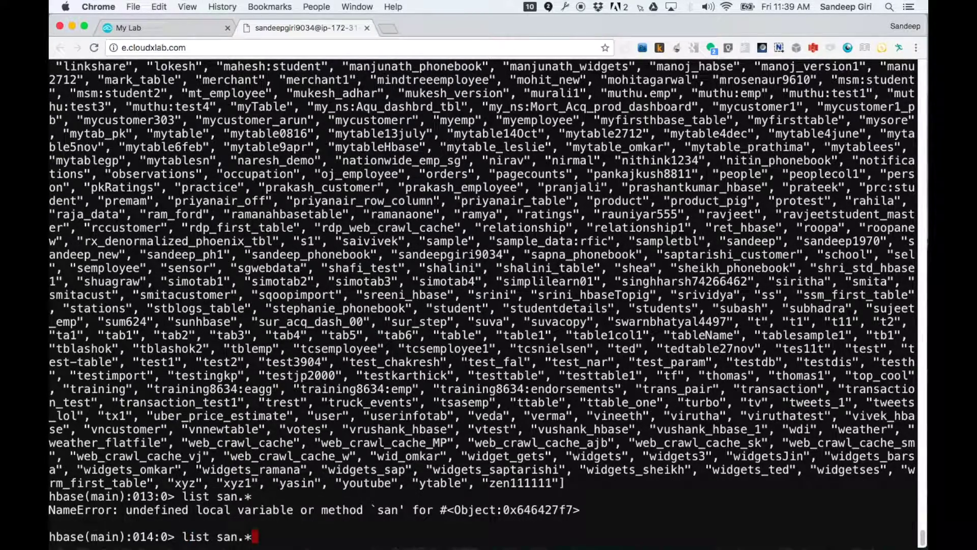
{"action": "type", "text": "'"}
{"action": "key", "text": "Left"}
{"action": "key", "text": "Left"}
{"action": "key", "text": "Left"}
{"action": "key", "text": "Left"}
{"action": "key", "text": "Left"}
{"action": "key", "text": "Left"}
{"action": "key", "text": "Left"}
{"action": "key", "text": "Right"}
{"action": "key", "text": "Right"}
{"action": "key", "text": "Left"}
{"action": "type", "text": "'"}
{"action": "key", "text": "Return"}
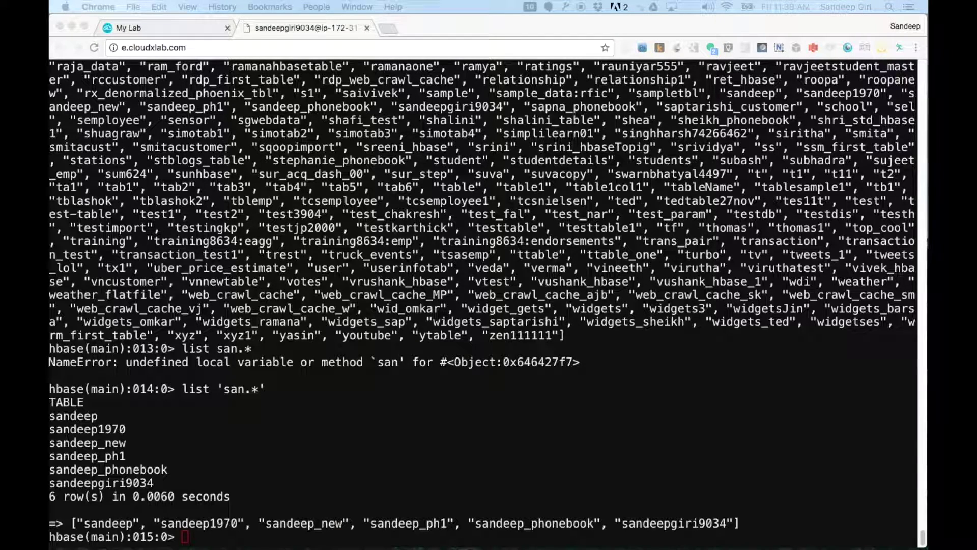
{"action": "type", "text": "list '.+[0-9][0-9][0-9][0-9]"}
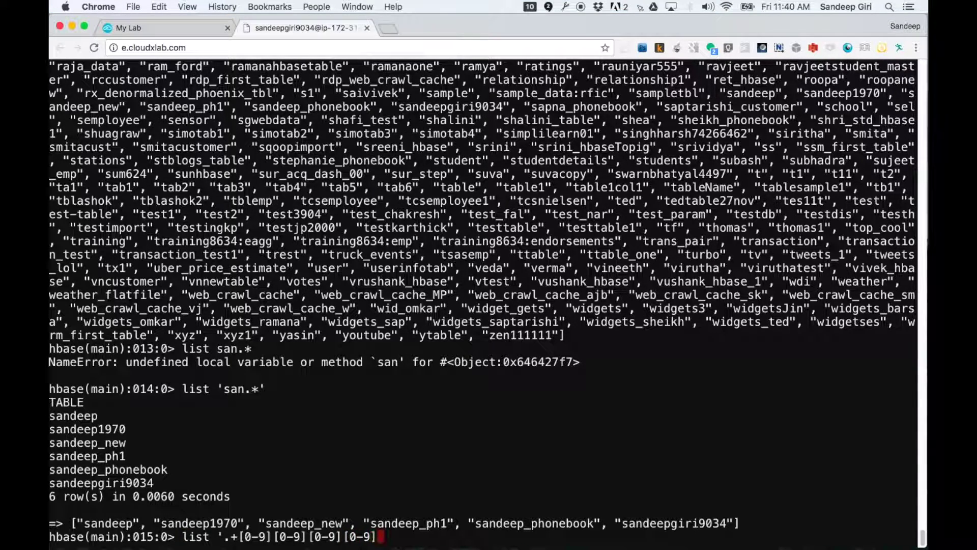
{"action": "type", "text": "'"}
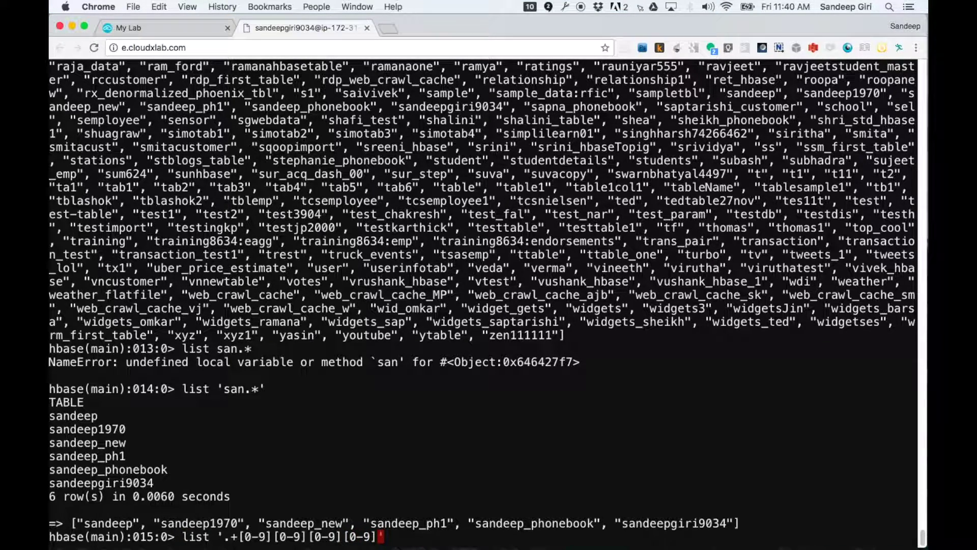